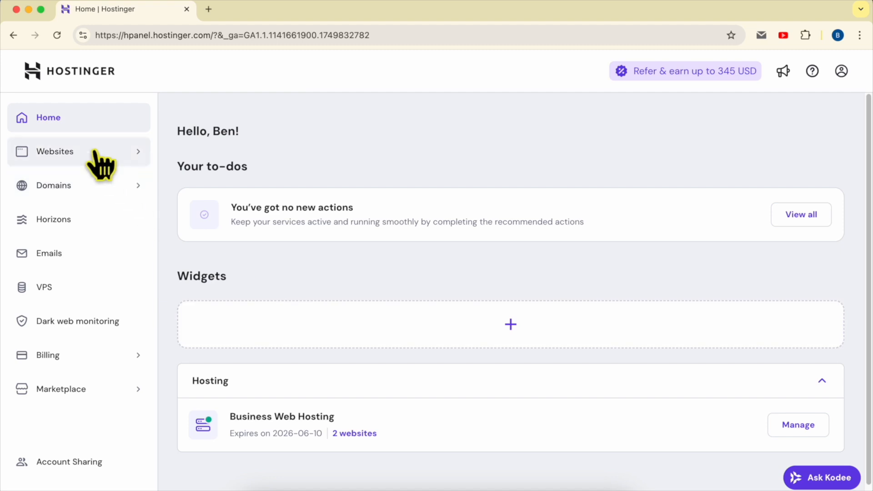
# Step: Start connecting a domain to the website on the Business Web Hosting plan that still uses a temporary builder-preview address
pyautogui.click(97, 155)
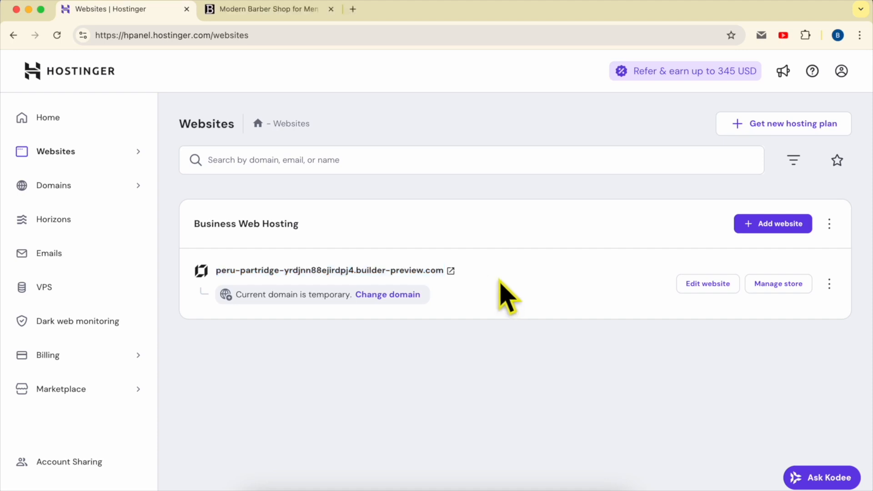
pyautogui.tripleClick(495, 268)
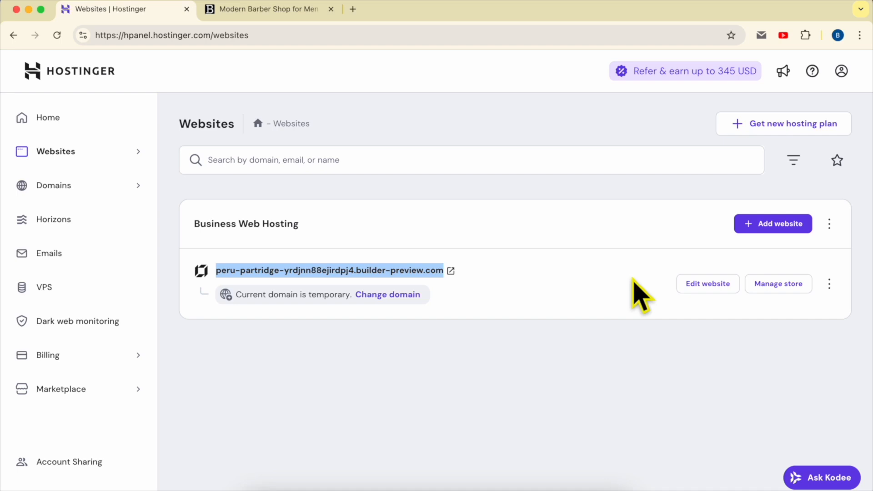
pyautogui.click(829, 286)
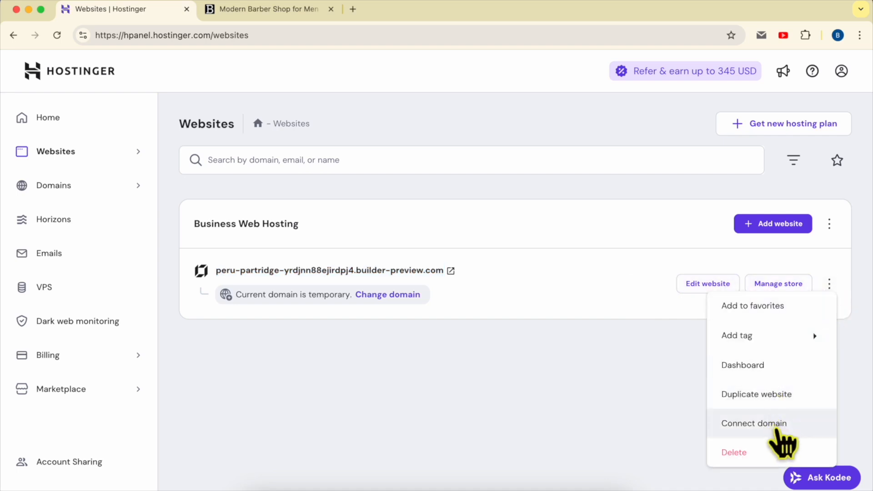
pyautogui.click(793, 436)
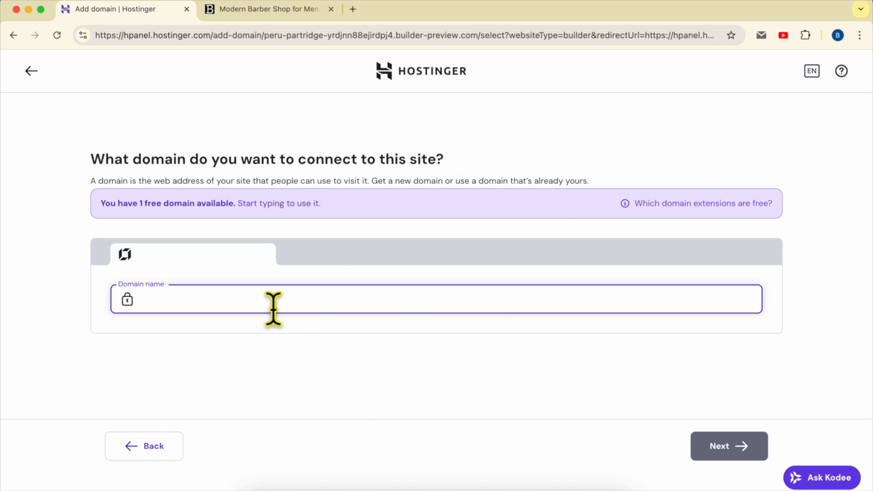
# Step: Connect the already owned domain benstutorial.com to the site and continue back to the websites list
pyautogui.write('benstutorial.com')
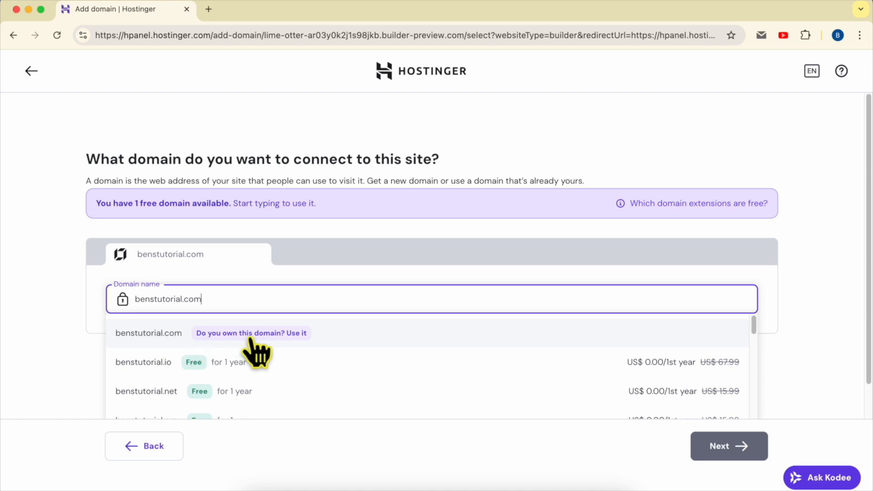
pyautogui.click(294, 335)
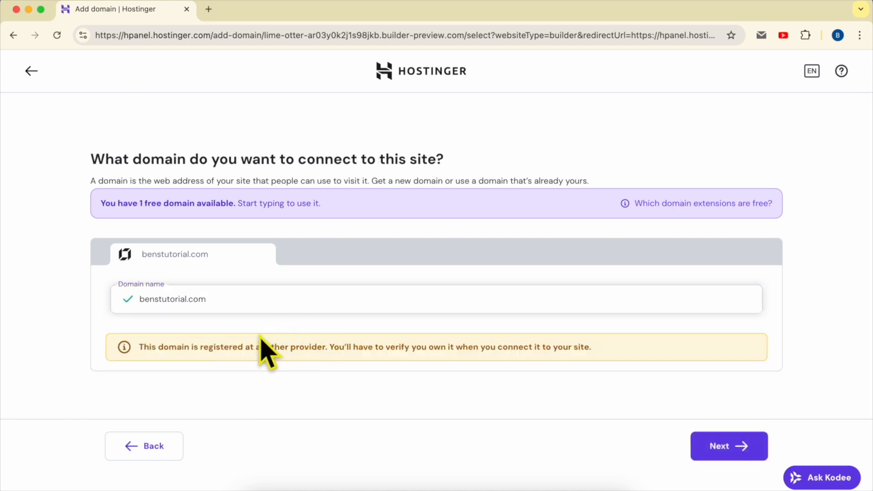
pyautogui.moveTo(139, 346); pyautogui.dragTo(330, 346)
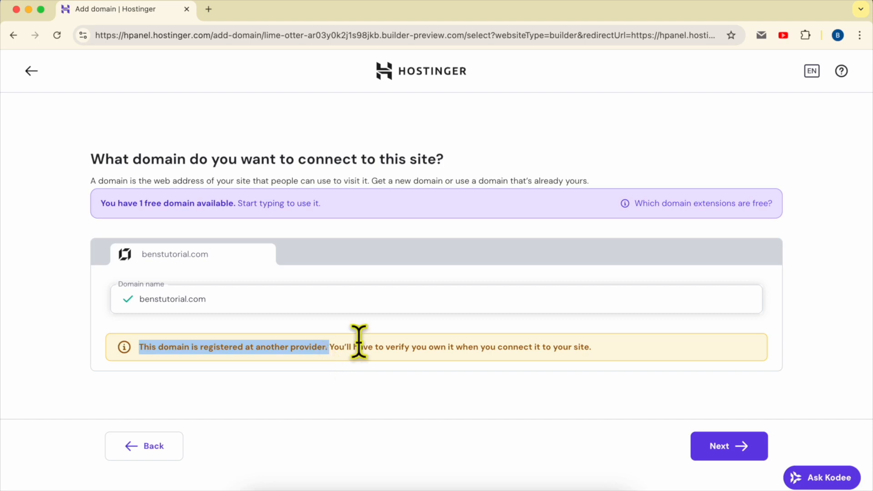
pyautogui.click(334, 346)
pyautogui.moveTo(334, 347); pyautogui.dragTo(624, 360)
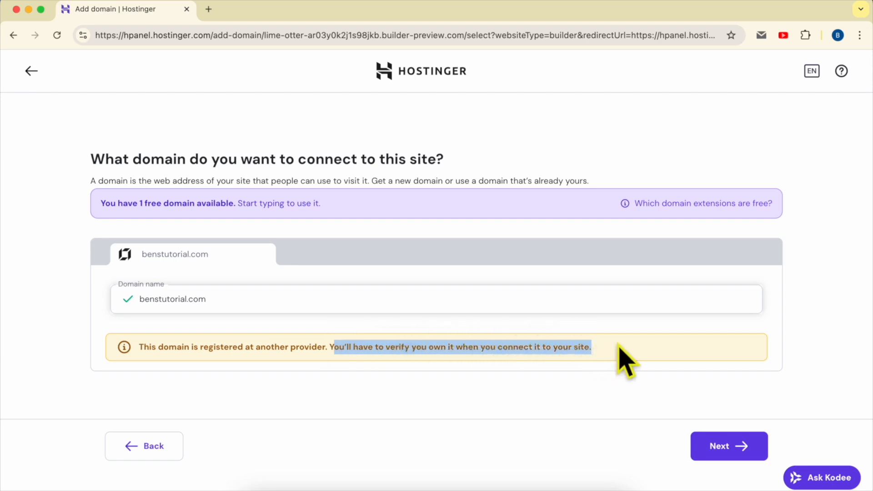
pyautogui.click(643, 361)
pyautogui.click(738, 448)
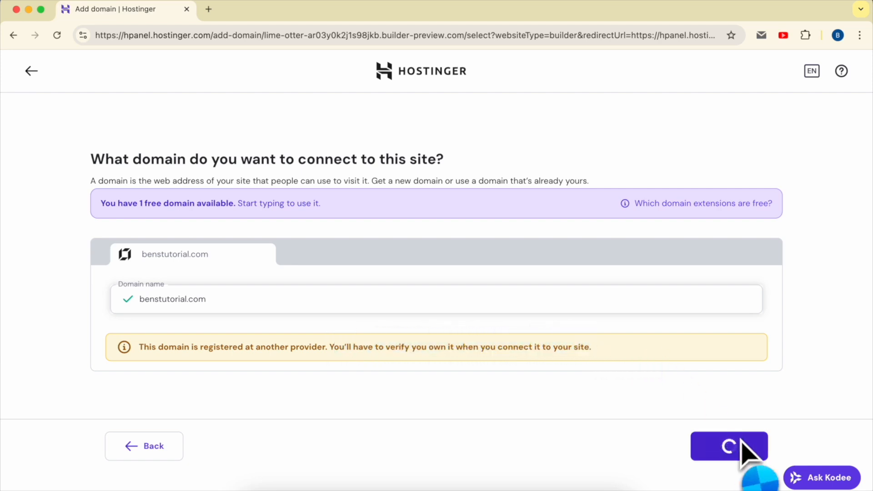
pyautogui.moveTo(223, 324); pyautogui.dragTo(650, 324)
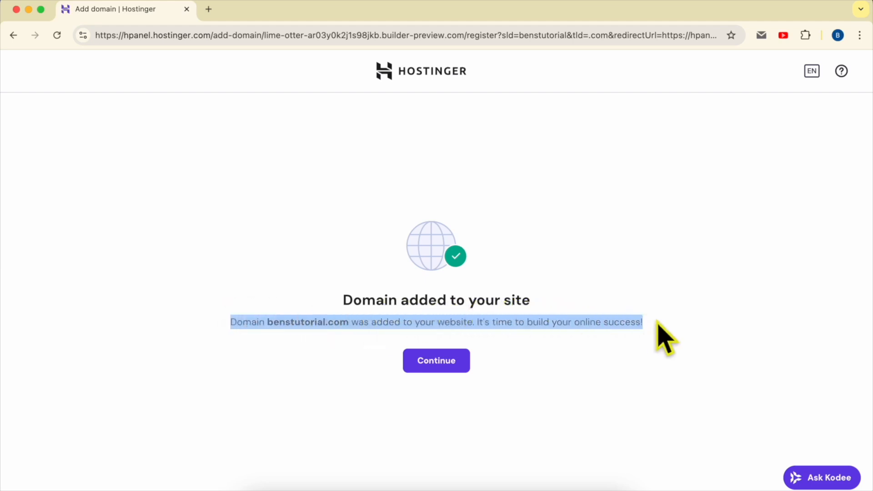
pyautogui.click(434, 361)
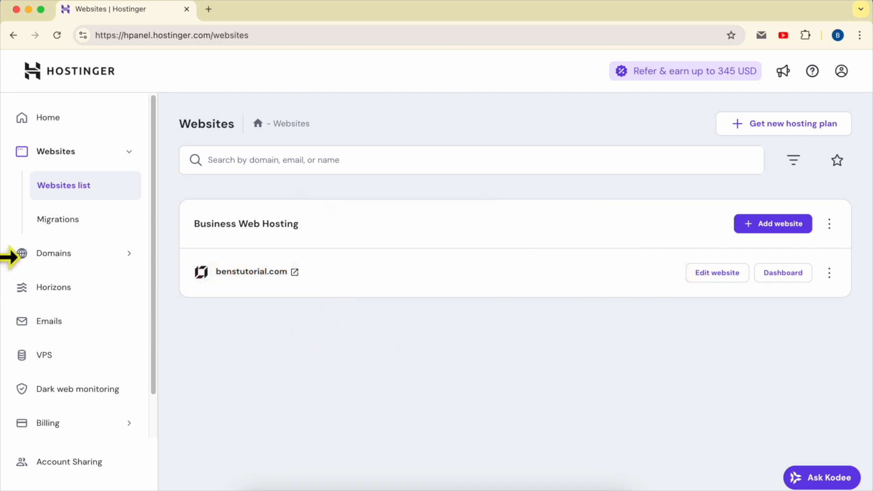
# Step: Switch to the other browser window, signed in to the account that holds the domain, and open its domain portfolio
pyautogui.moveTo(1, 257); pyautogui.dragTo(44, 257)
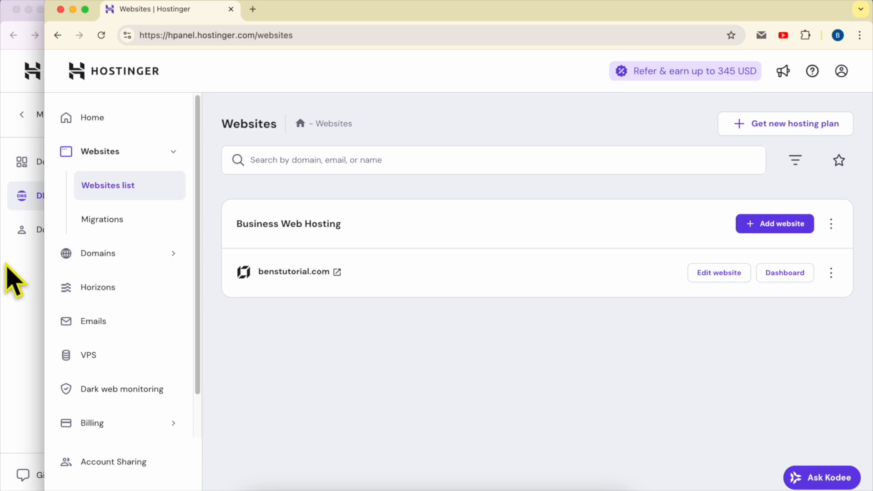
pyautogui.click(13, 280)
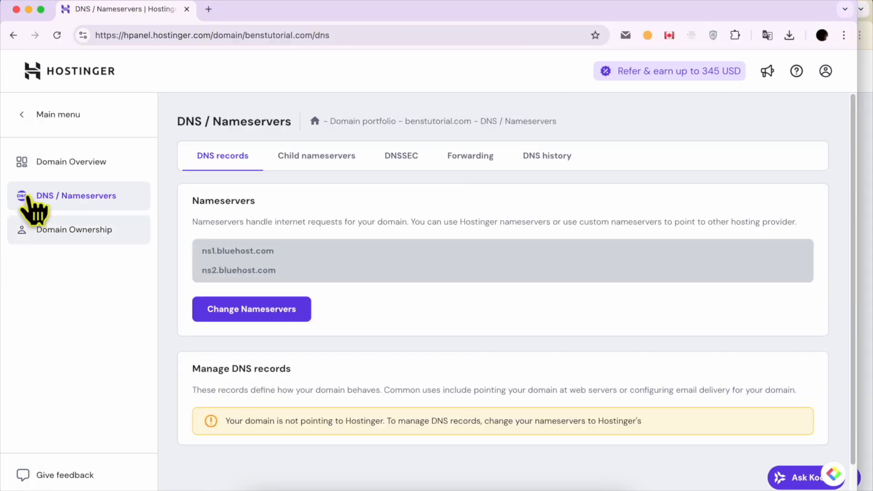
pyautogui.click(37, 114)
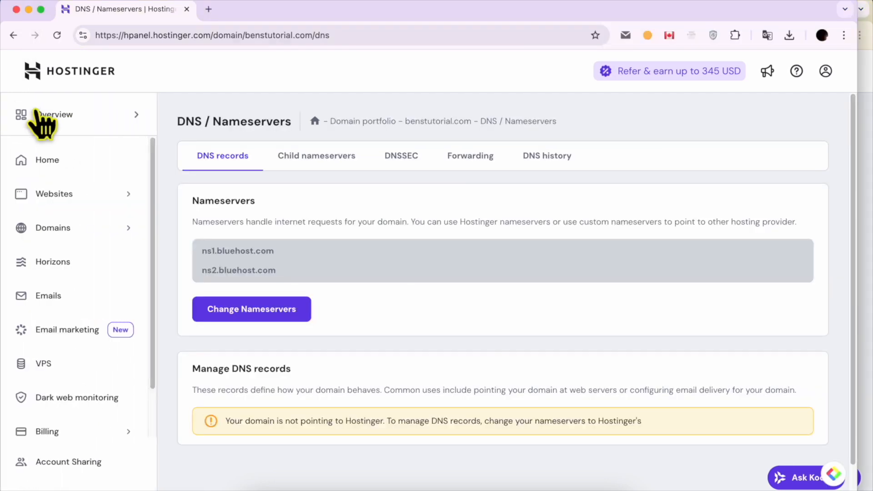
pyautogui.click(63, 160)
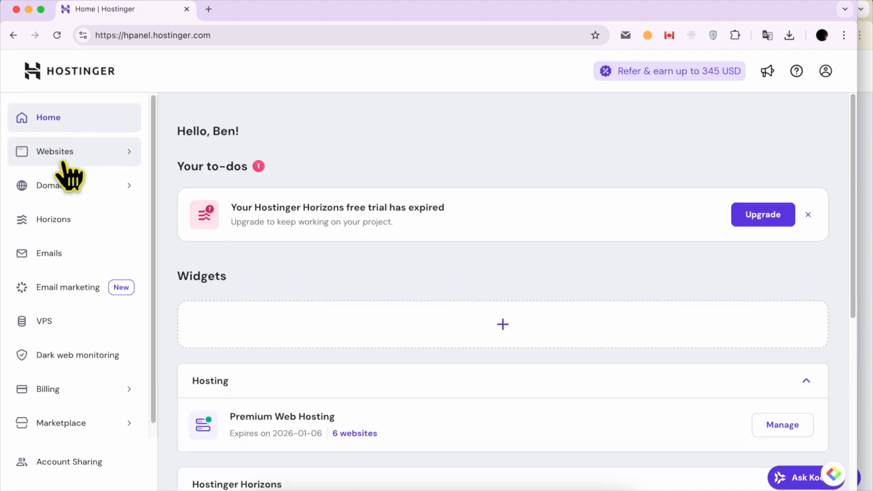
pyautogui.click(102, 184)
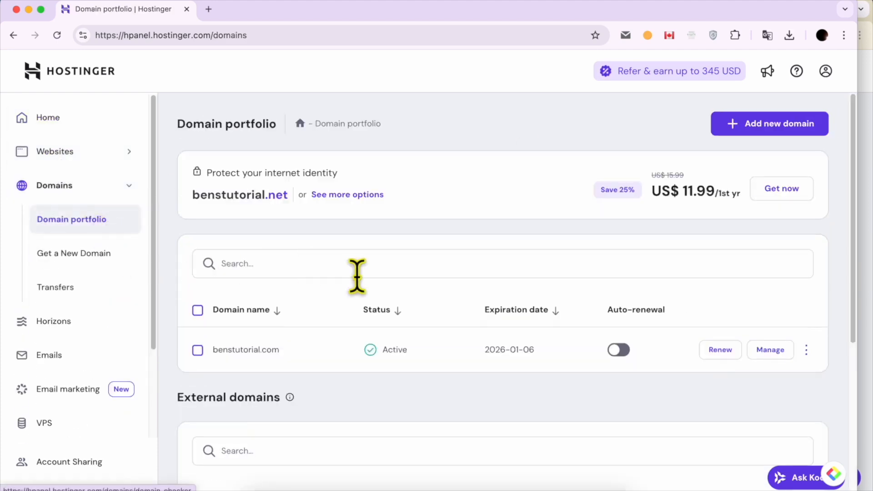
# Step: Open the DNS and nameserver settings of benstutorial.com and review its current nameservers
pyautogui.doubleClick(299, 349)
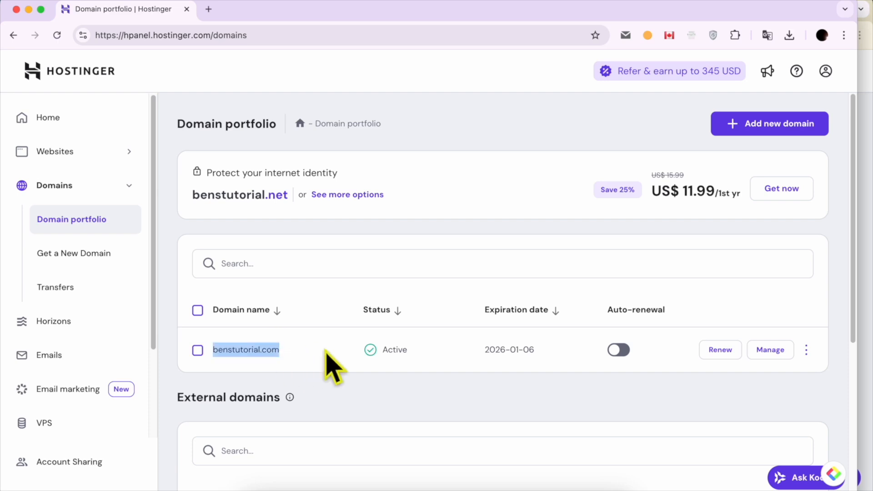
pyautogui.click(772, 352)
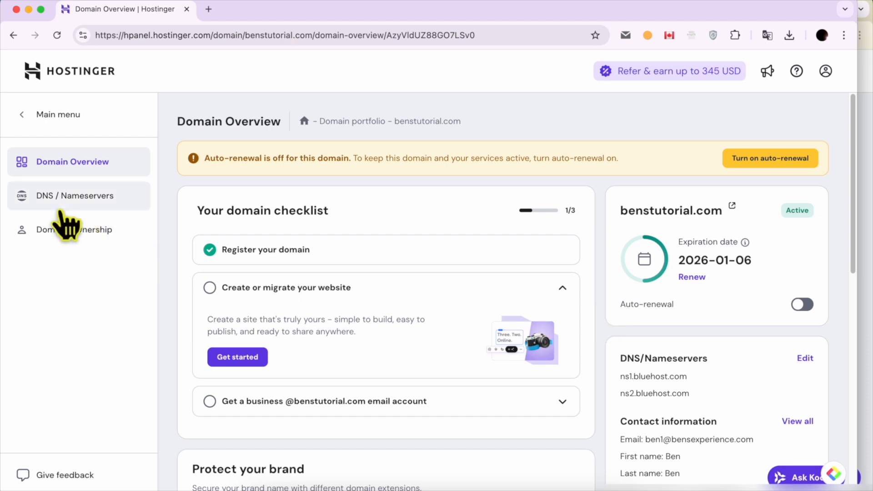
pyautogui.click(107, 198)
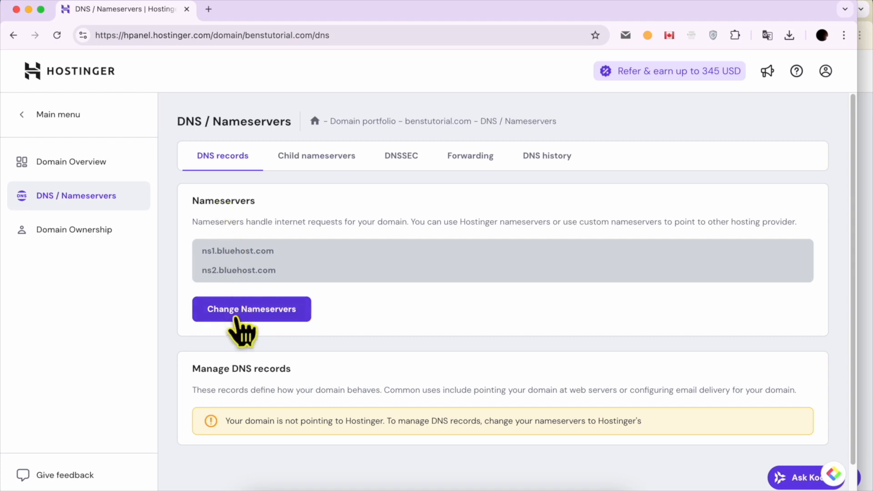
pyautogui.moveTo(201, 251); pyautogui.dragTo(278, 251)
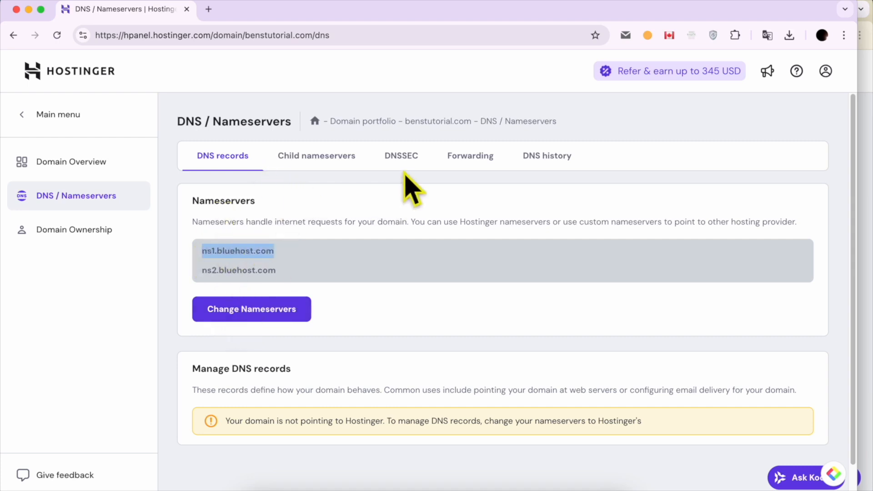
pyautogui.click(236, 250)
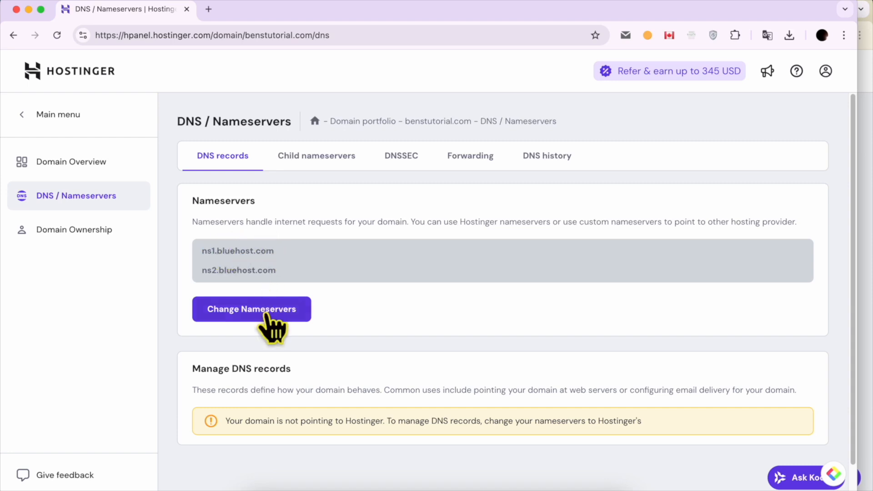
# Step: Check the websites list in the other window, return to the DNS settings of benstutorial.com and open its nameservers for editing
pyautogui.click(858, 188)
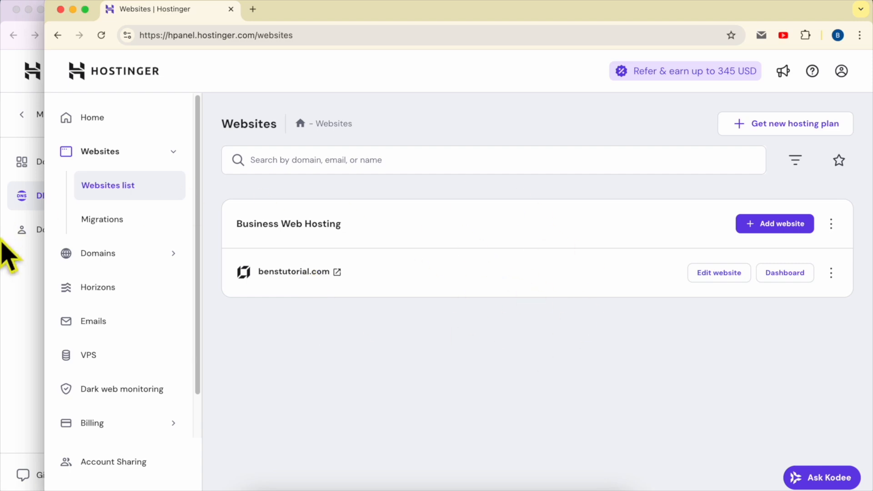
pyautogui.click(11, 269)
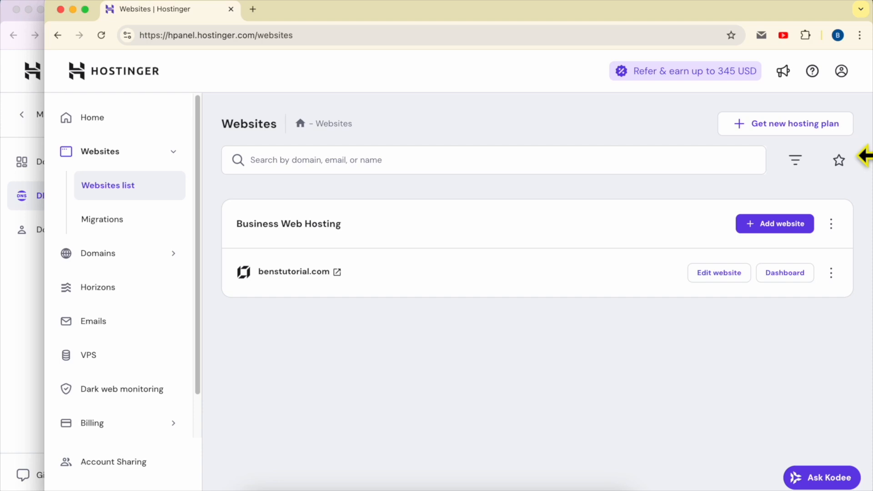
pyautogui.click(866, 159)
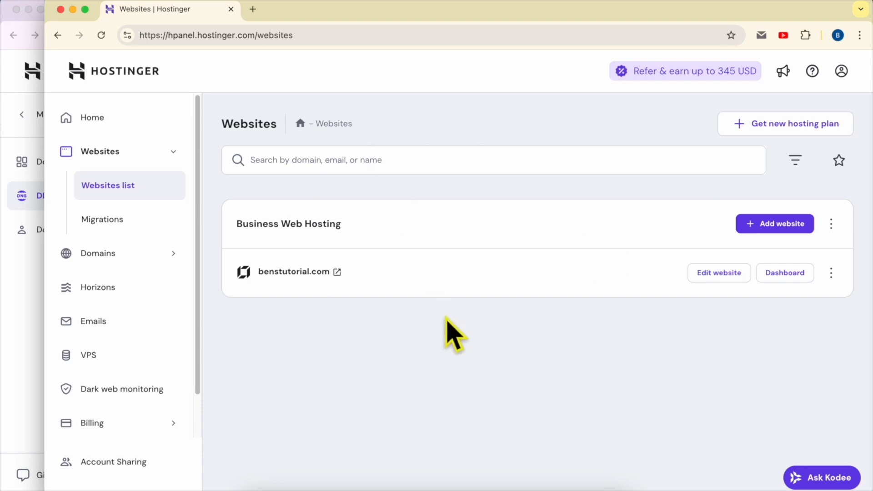
pyautogui.click(23, 313)
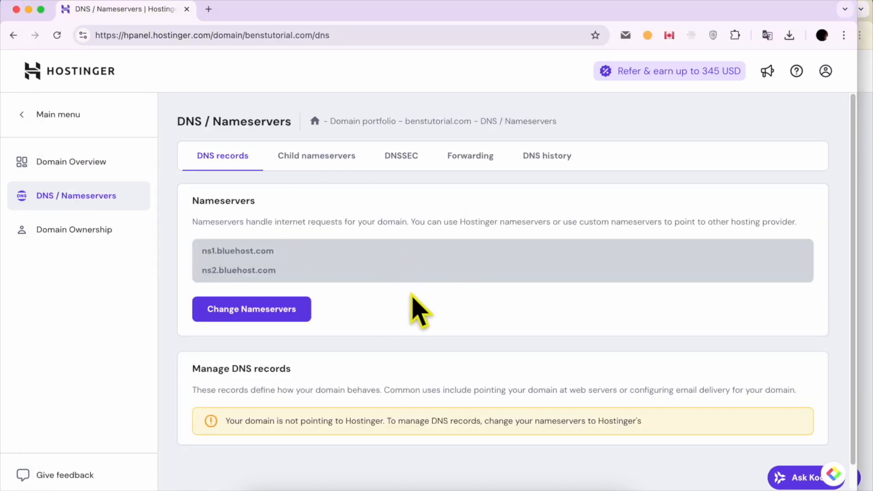
pyautogui.click(273, 311)
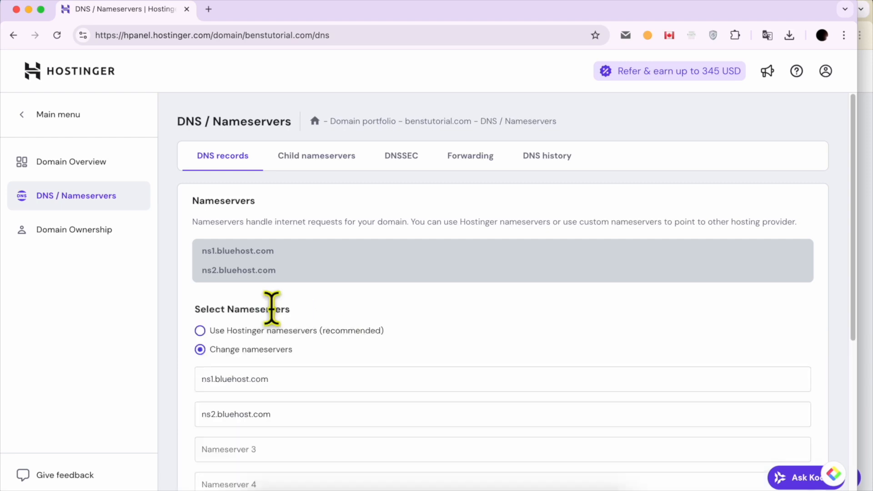
pyautogui.scroll(-3, 394, 323)
pyautogui.tripleClick(313, 300)
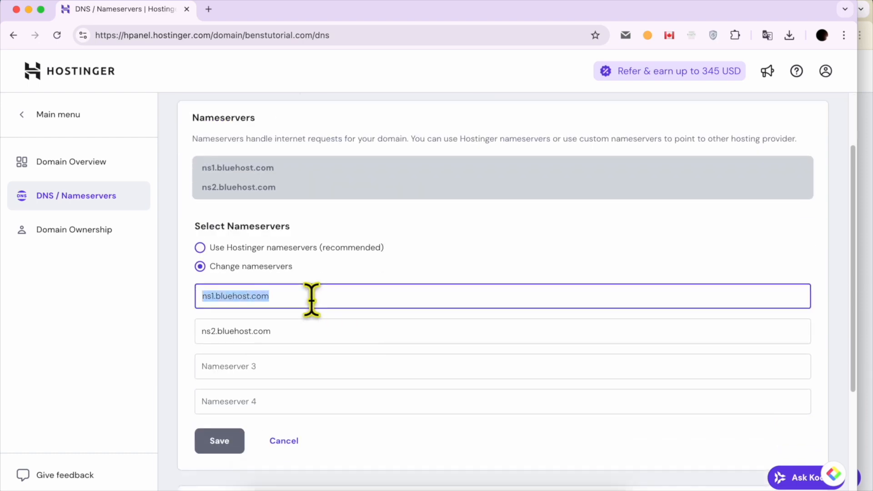
pyautogui.doubleClick(242, 300)
pyautogui.press('BackSpace')
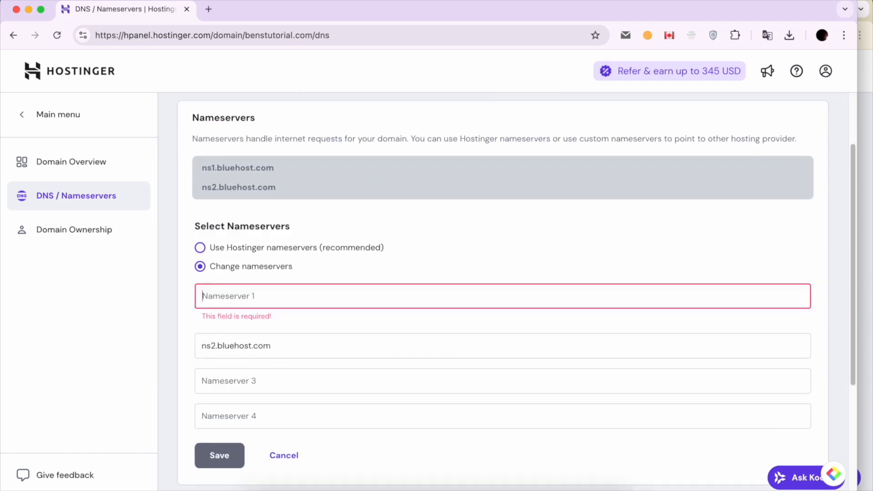
pyautogui.tripleClick(240, 345)
pyautogui.press('BackSpace')
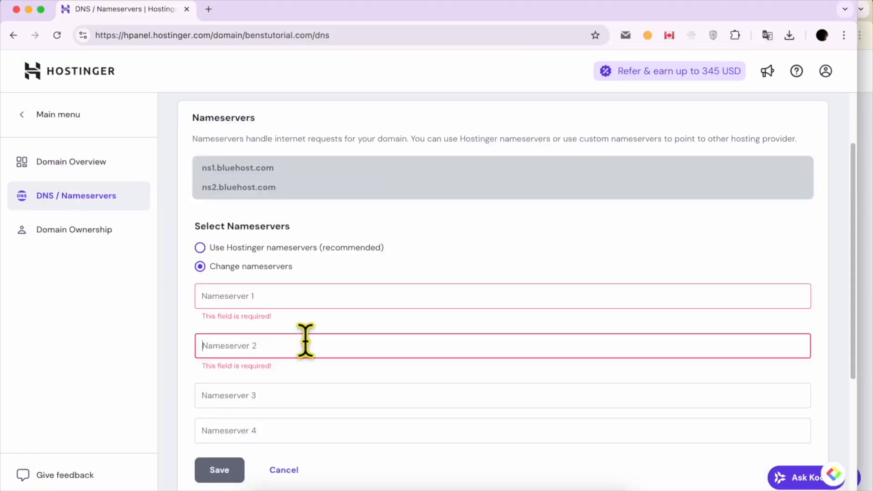
pyautogui.click(302, 299)
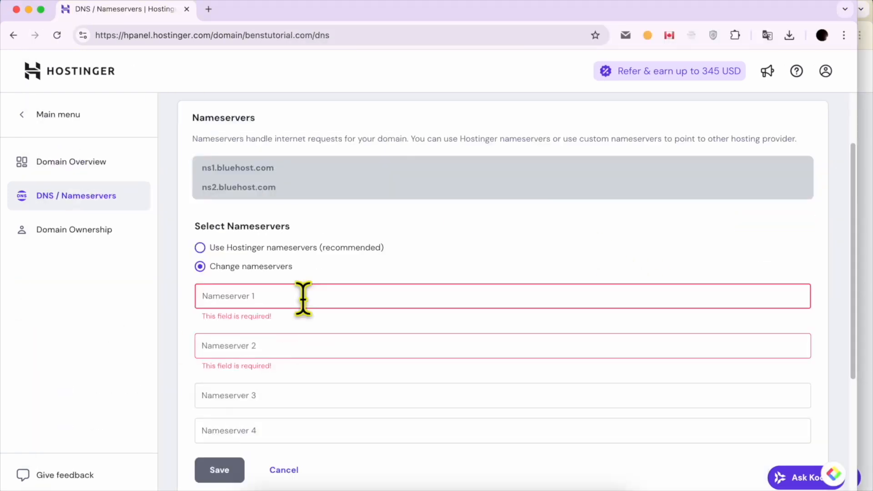
pyautogui.write('ns1')
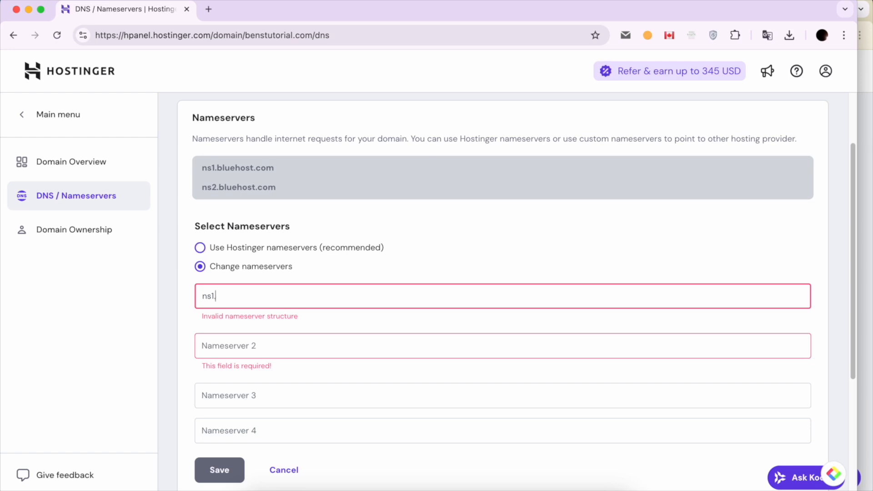
pyautogui.scroll(2, 370, 228)
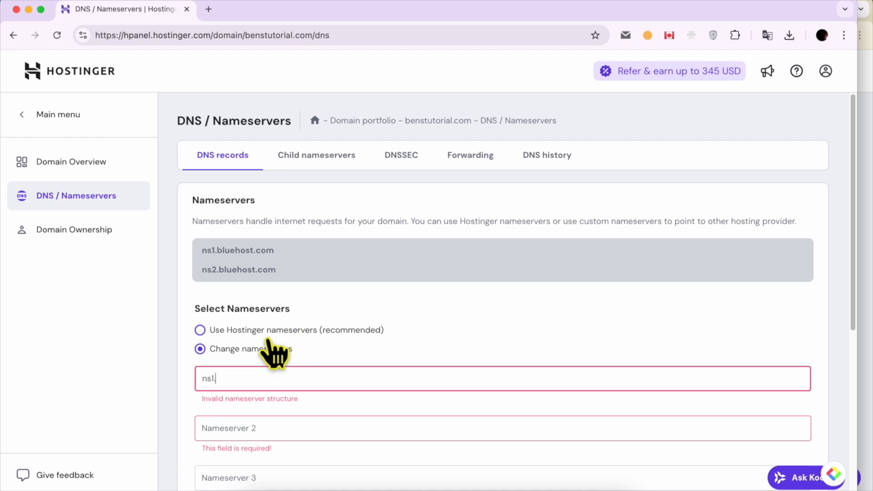
# Step: Set benstutorial.com to use the recommended Hostinger nameservers, save the change and review the new nameservers
pyautogui.click(200, 330)
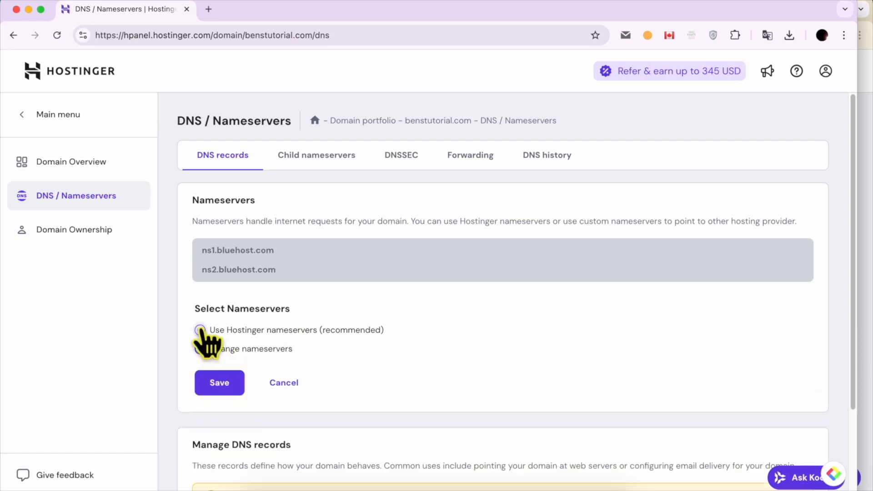
pyautogui.click(221, 383)
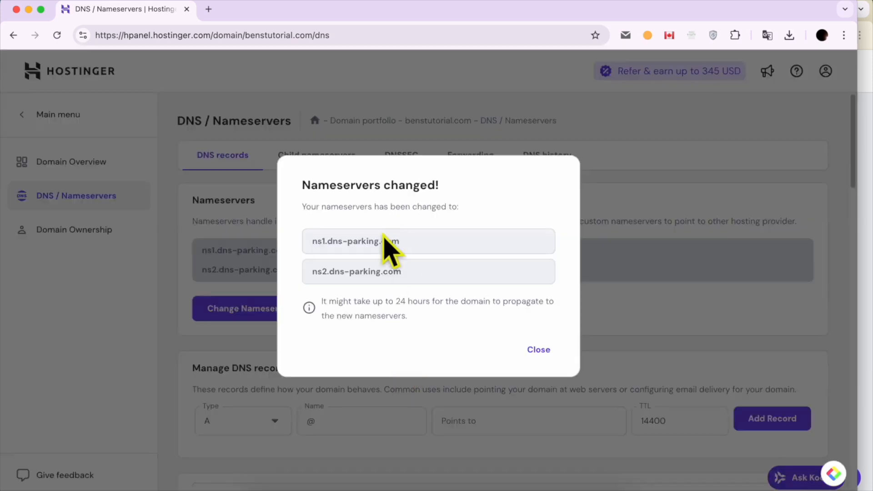
pyautogui.tripleClick(368, 241)
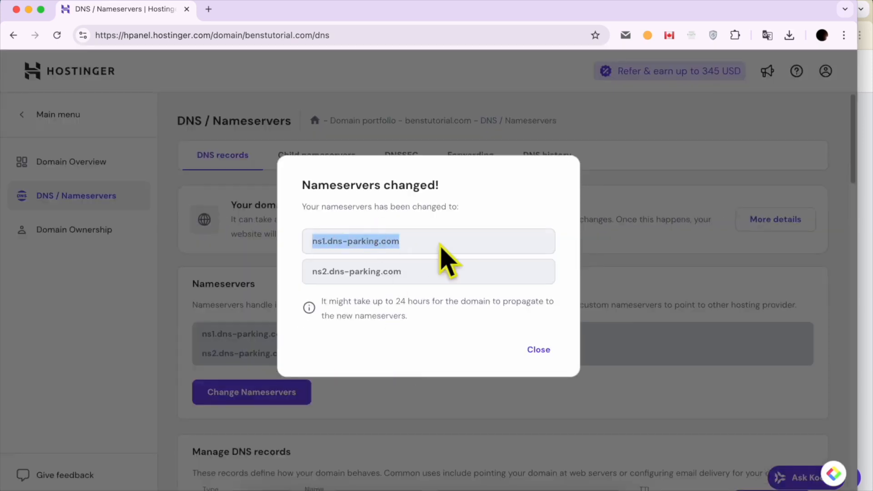
# Step: Review both new nameservers in the change confirmation and check the websites list in the other window
pyautogui.tripleClick(355, 272)
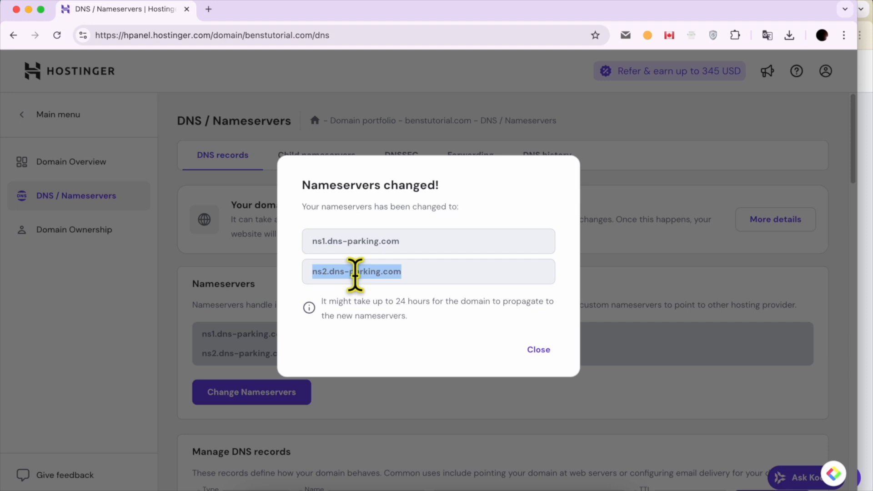
pyautogui.click(869, 191)
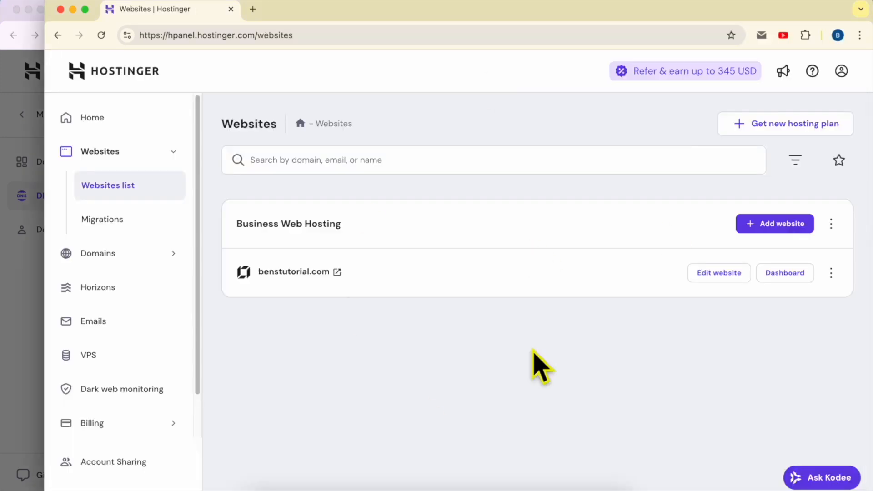
pyautogui.click(4, 370)
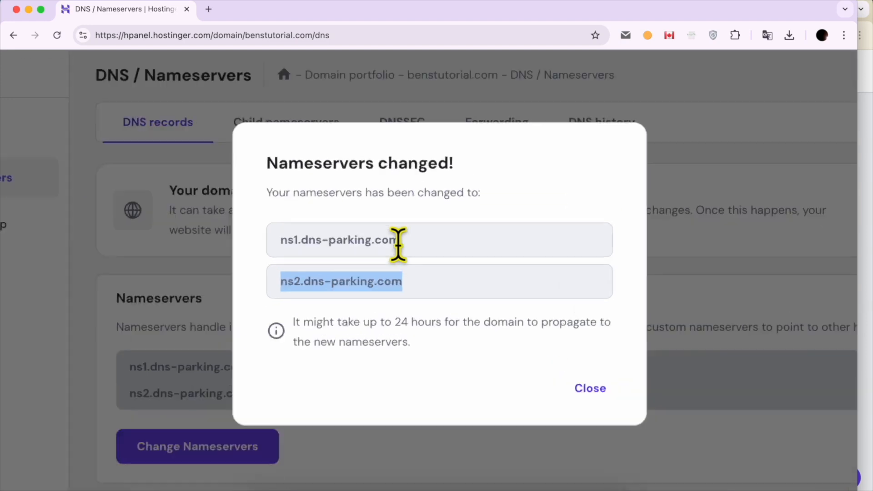
pyautogui.scroll(5, 398, 245)
pyautogui.click(483, 244)
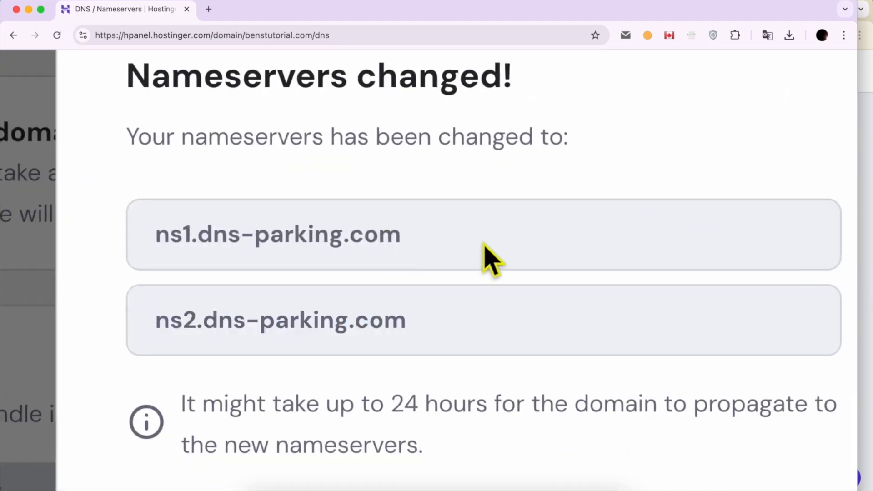
pyautogui.tripleClick(230, 238)
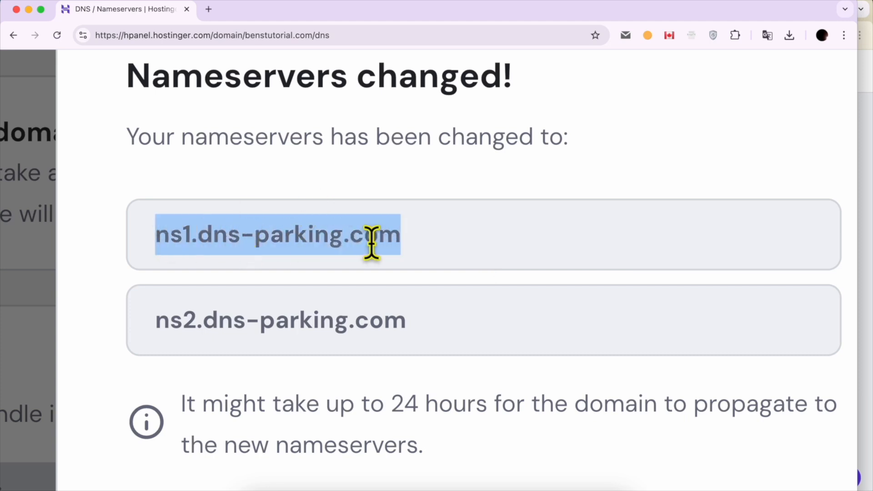
# Step: Write out "ns1.dns-parking.com ns2.dns-parking.com" in the address bar without loading it, and dismiss the nameserver change confirmation
pyautogui.click(325, 35)
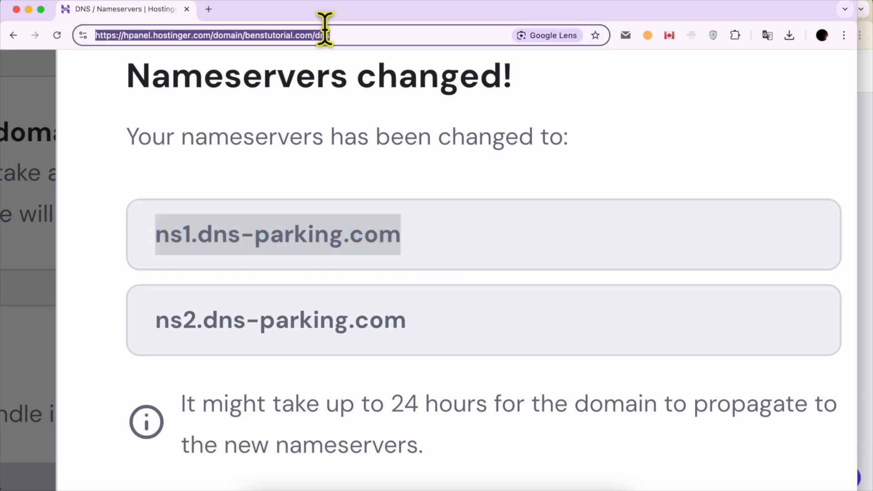
pyautogui.write('ns1.')
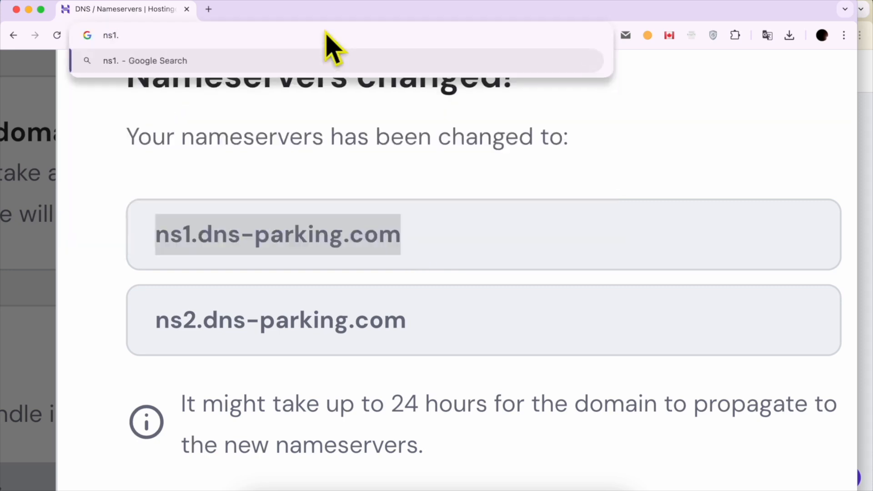
pyautogui.write('dns-p')
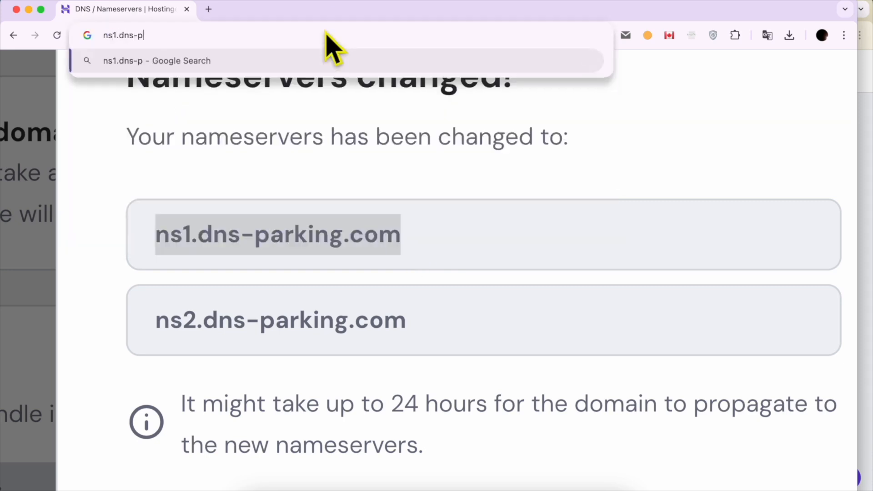
pyautogui.write('arking.com')
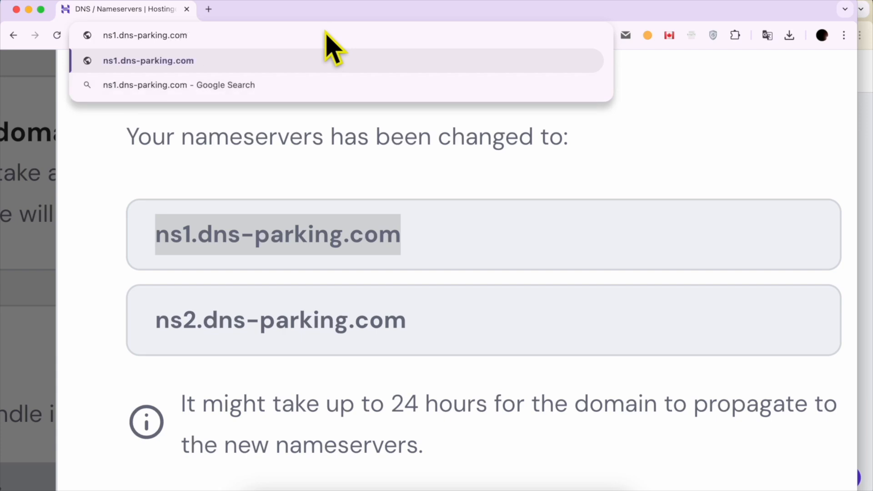
pyautogui.write(' ns2.')
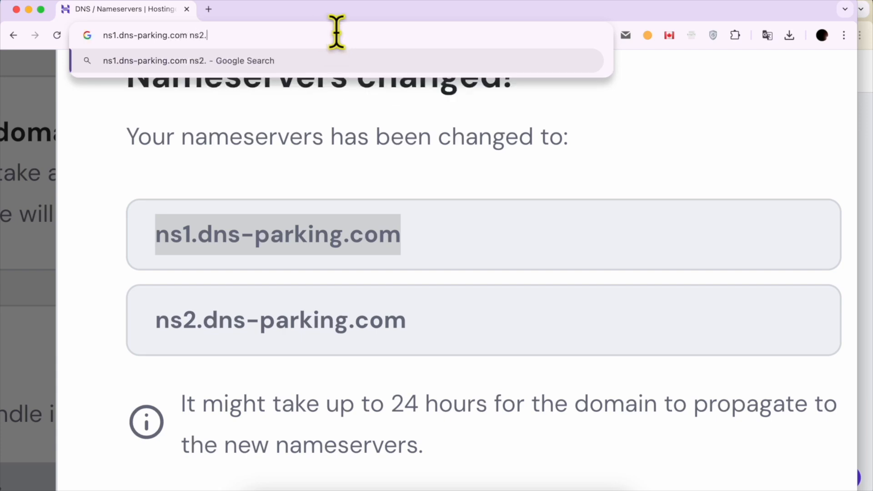
pyautogui.write('dns-parking.com')
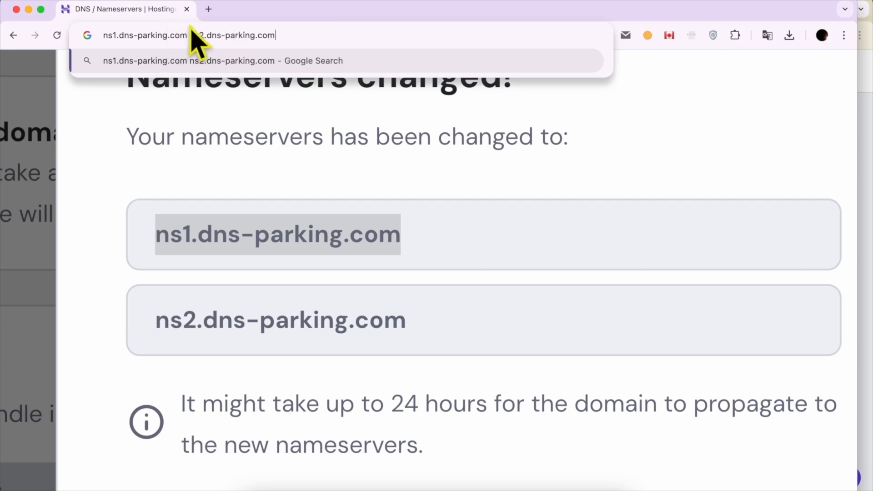
pyautogui.moveTo(189, 35); pyautogui.dragTo(312, 34)
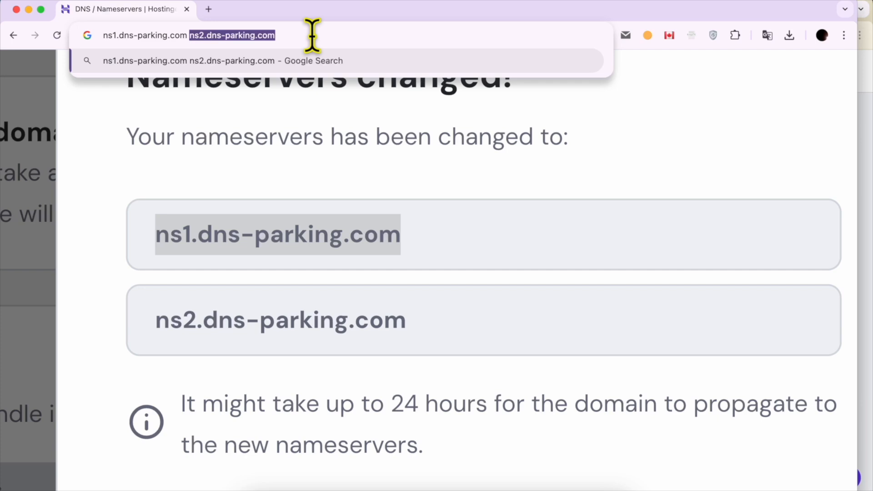
pyautogui.click(312, 35)
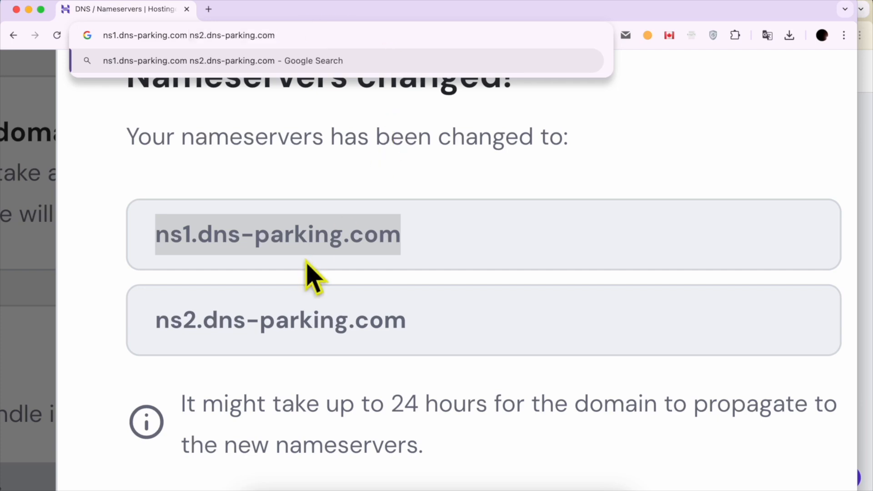
pyautogui.click(400, 234)
pyautogui.scroll(-10, 399, 216)
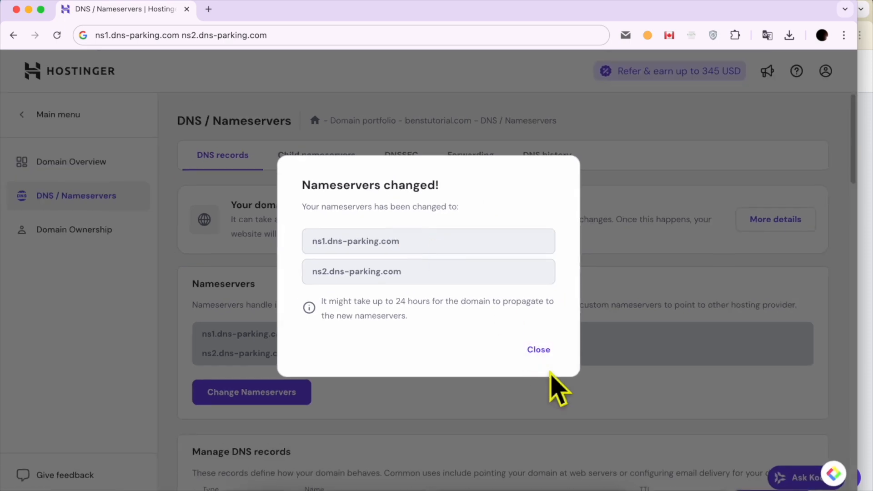
pyautogui.click(538, 350)
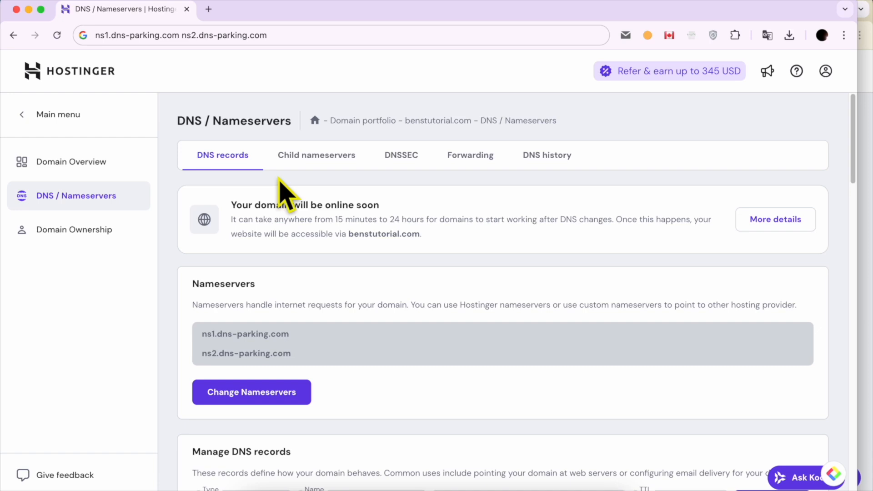
# Step: Reopen nameserver editing, review the custom nameserver entries and set the choice back to the recommended Hostinger nameservers
pyautogui.scroll(-2, 300, 304)
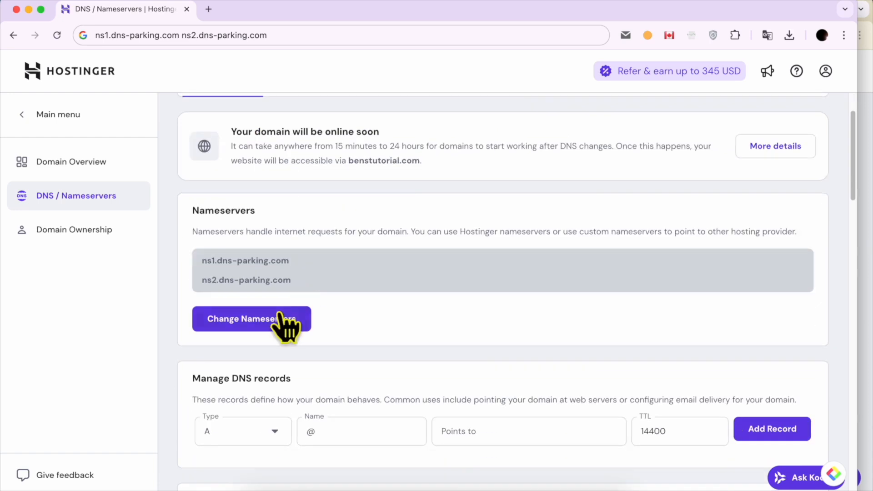
pyautogui.click(278, 318)
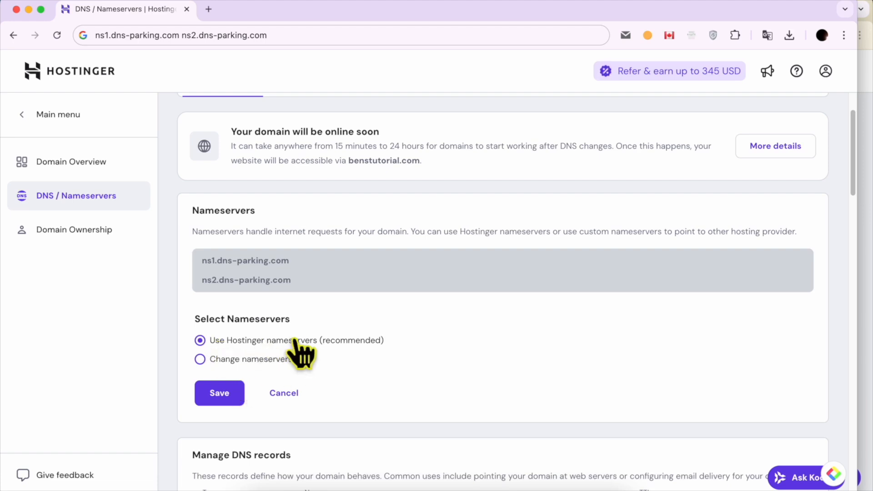
pyautogui.click(221, 361)
pyautogui.scroll(-3, 376, 373)
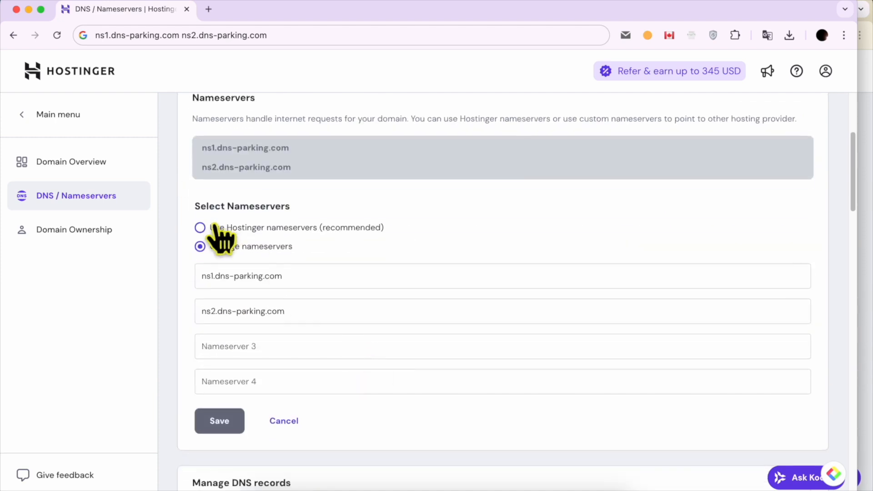
pyautogui.tripleClick(290, 276)
pyautogui.tripleClick(302, 310)
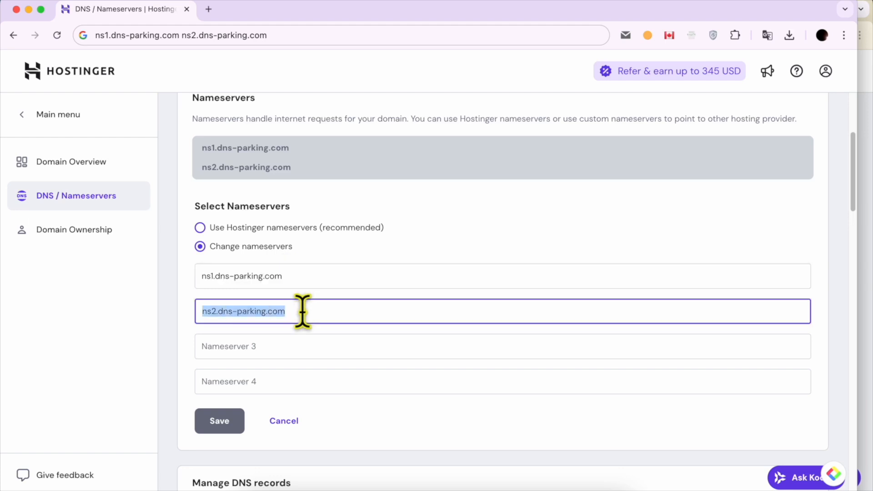
pyautogui.click(272, 228)
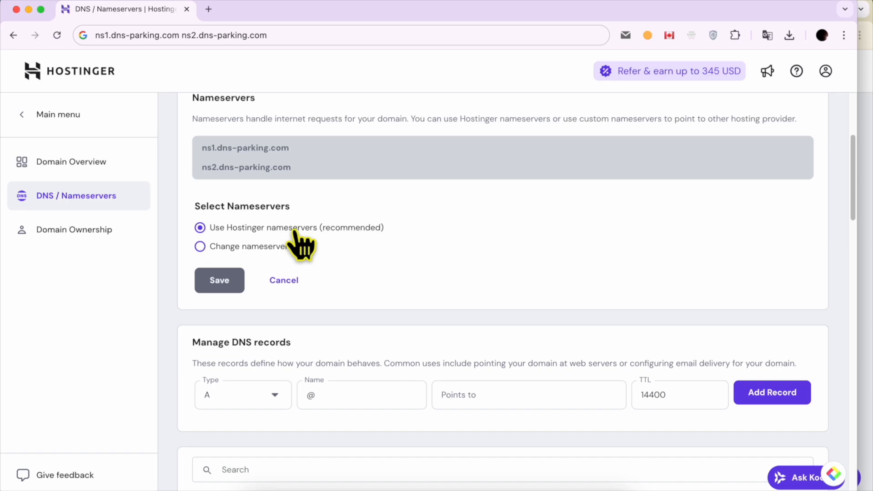
# Step: Compare the websites list in the other window with the nameserver settings of benstutorial.com
pyautogui.click(869, 230)
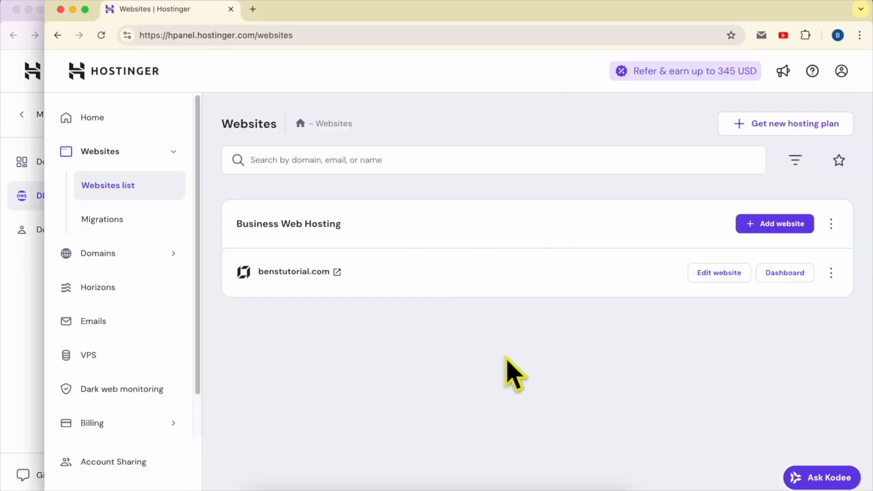
pyautogui.click(30, 319)
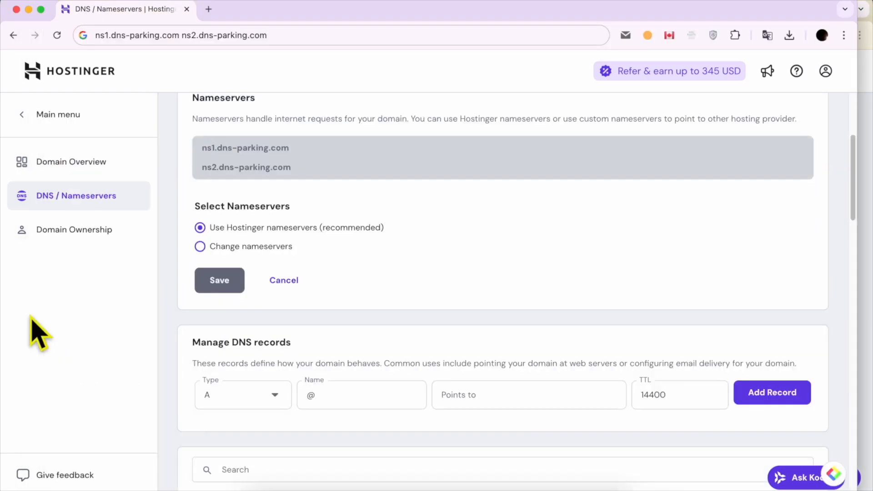
pyautogui.click(869, 200)
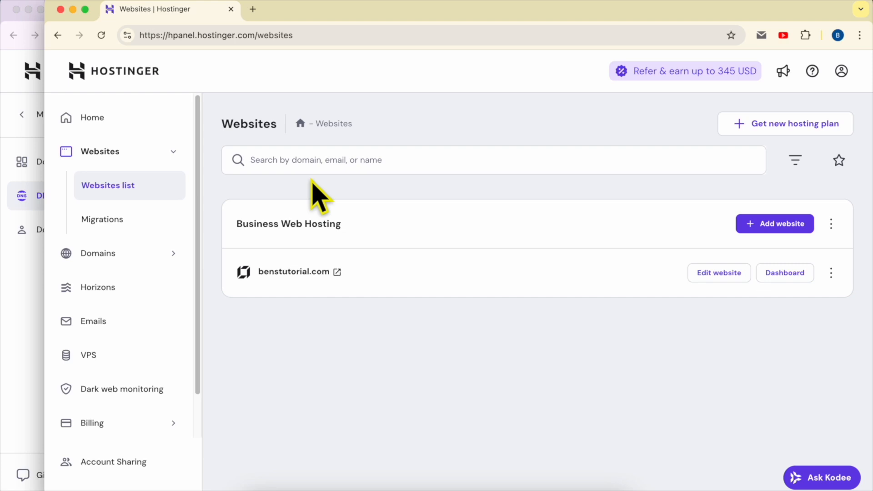
pyautogui.click(5, 258)
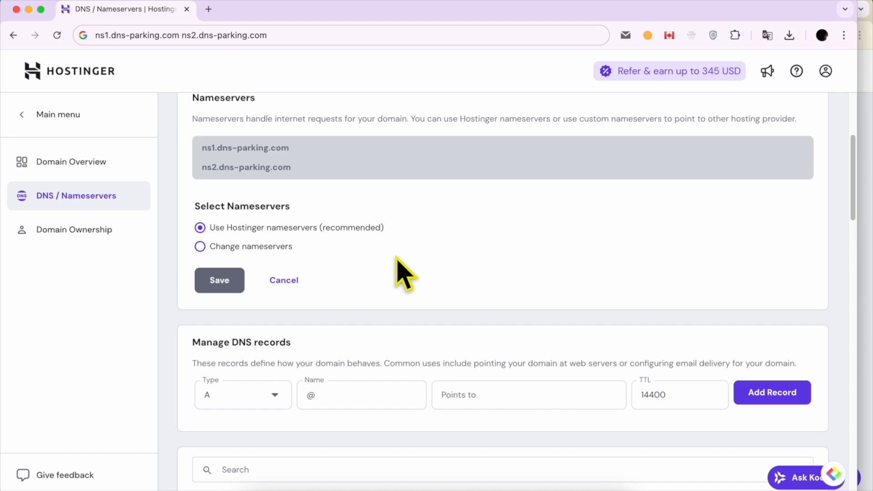
# Step: View the live benstutorial.com site from the websites list and return to the list
pyautogui.click(870, 223)
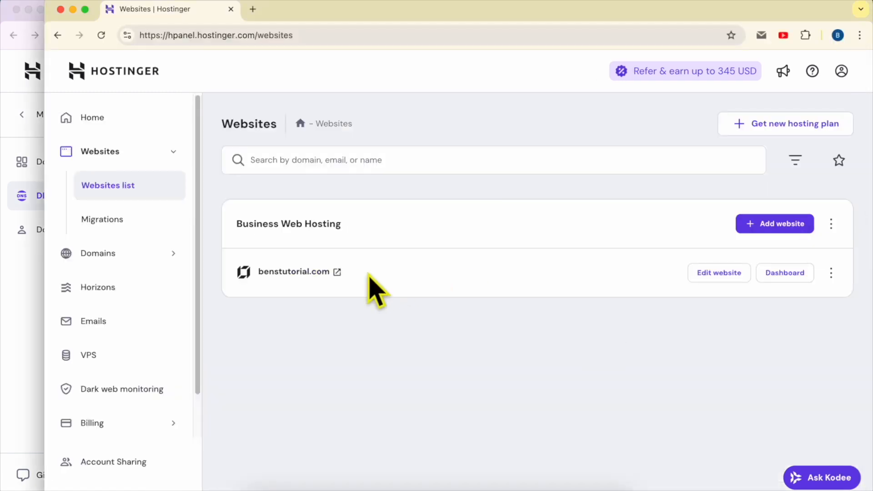
pyautogui.click(337, 272)
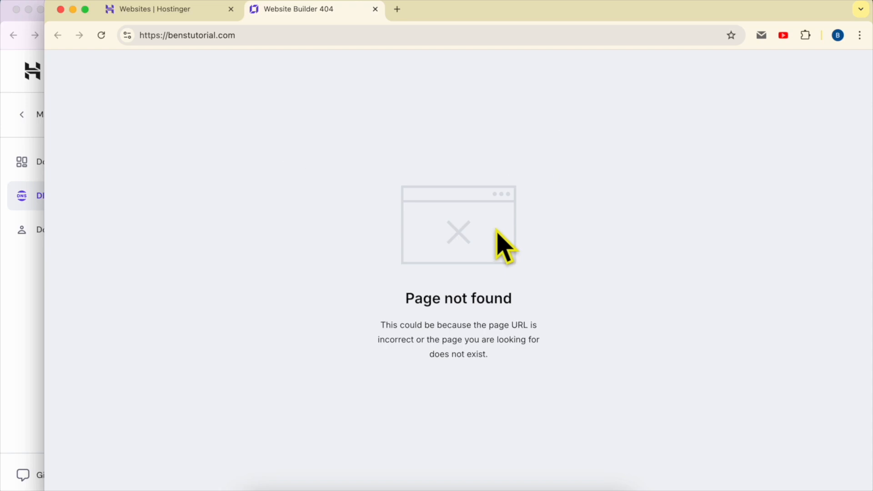
pyautogui.click(181, 13)
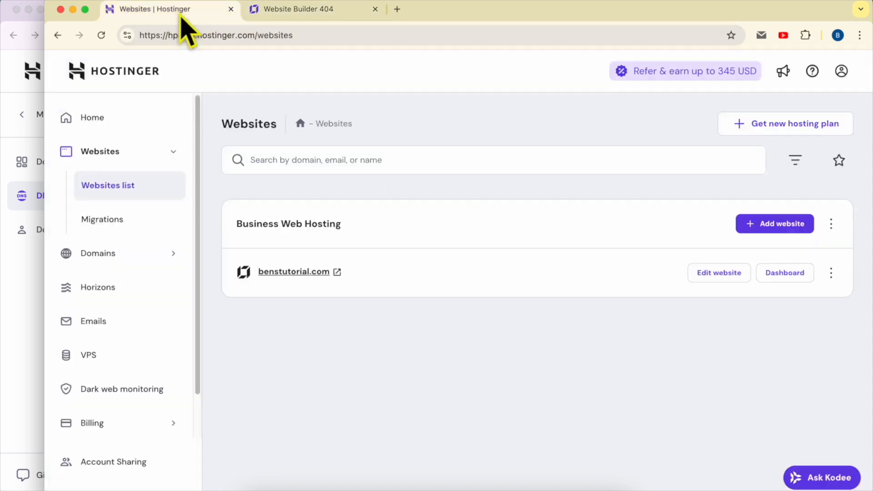
# Step: Open the benstutorial.com website in the editor, publish it live and reload the site's open page
pyautogui.click(707, 273)
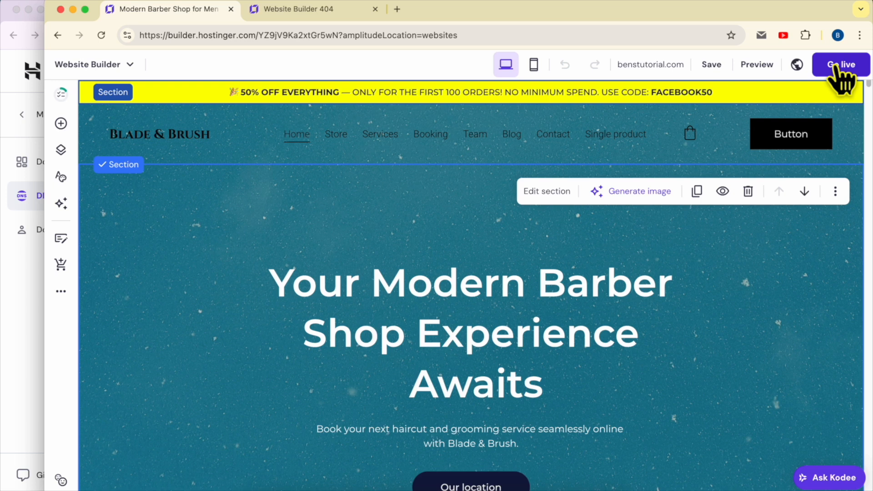
pyautogui.click(836, 65)
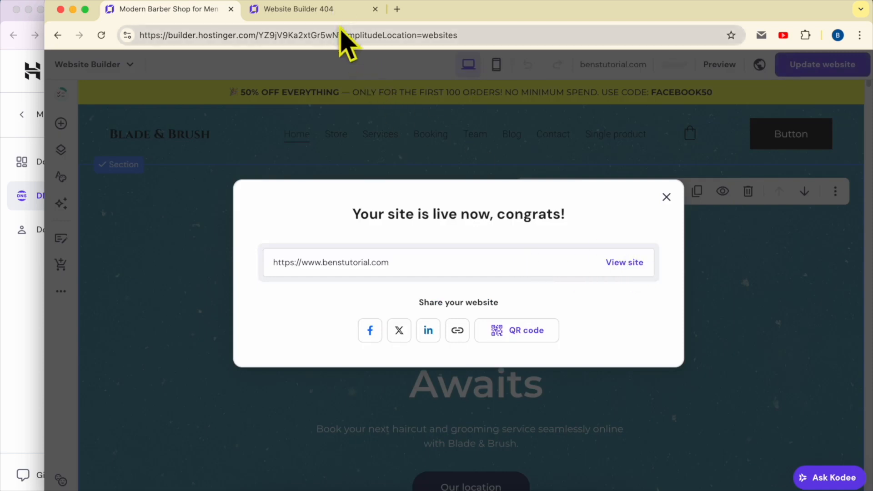
pyautogui.click(339, 11)
pyautogui.click(101, 35)
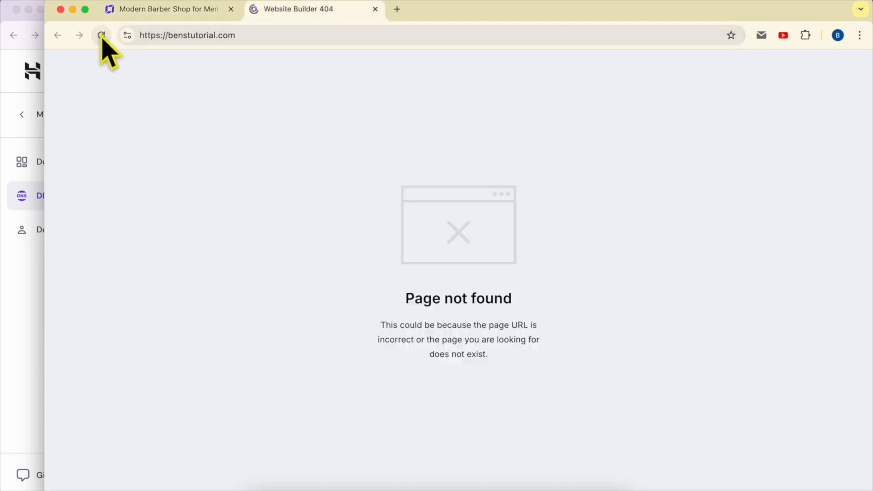